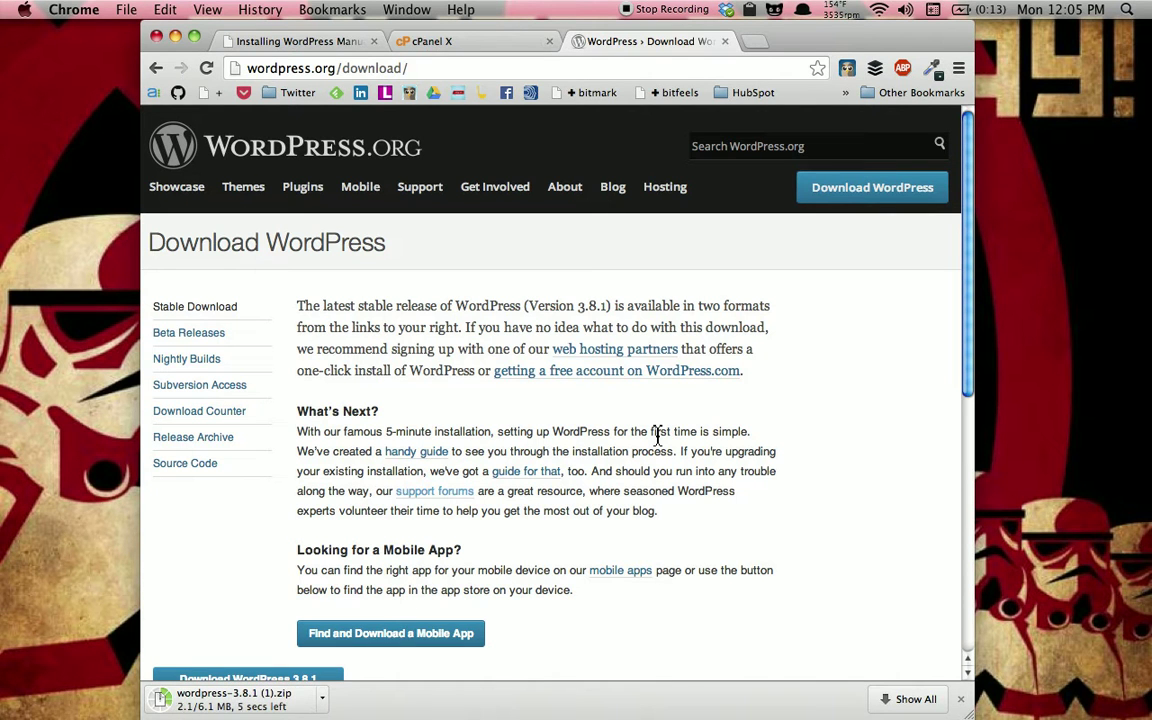
Save the downloaded wordpress-3.8.1 zip to the desktop and shift Chrome left to uncover it
scroll(657, 436, down, 2)
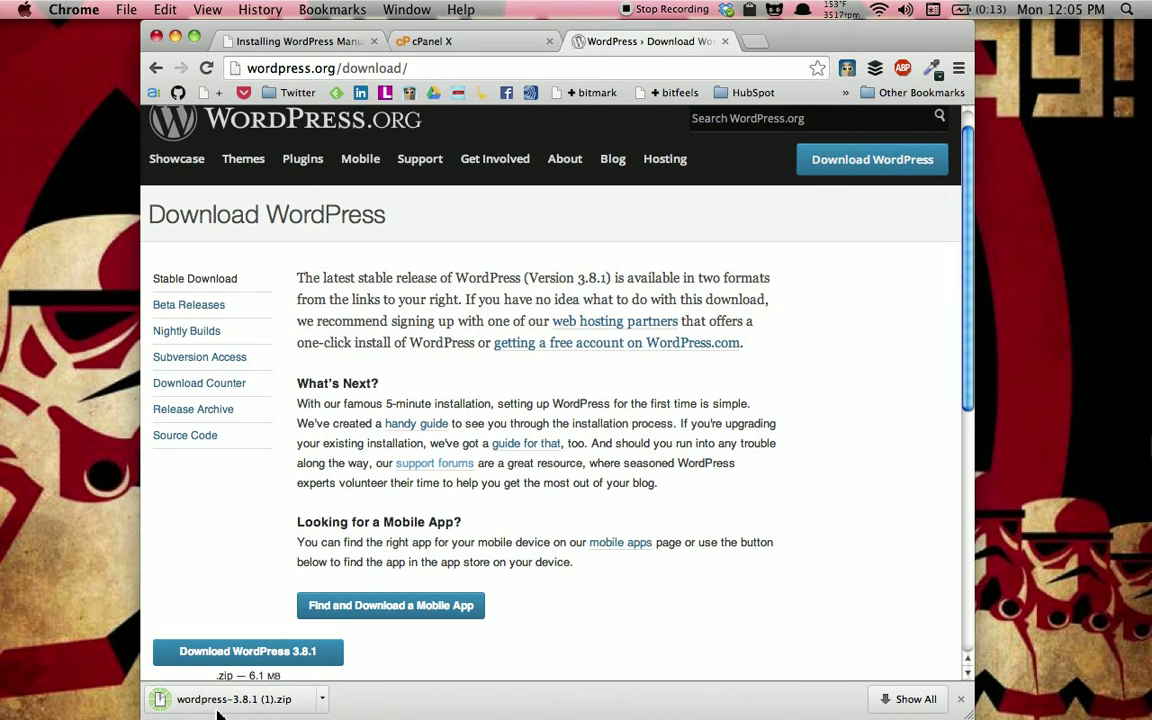
drag(158, 698, 1060, 250)
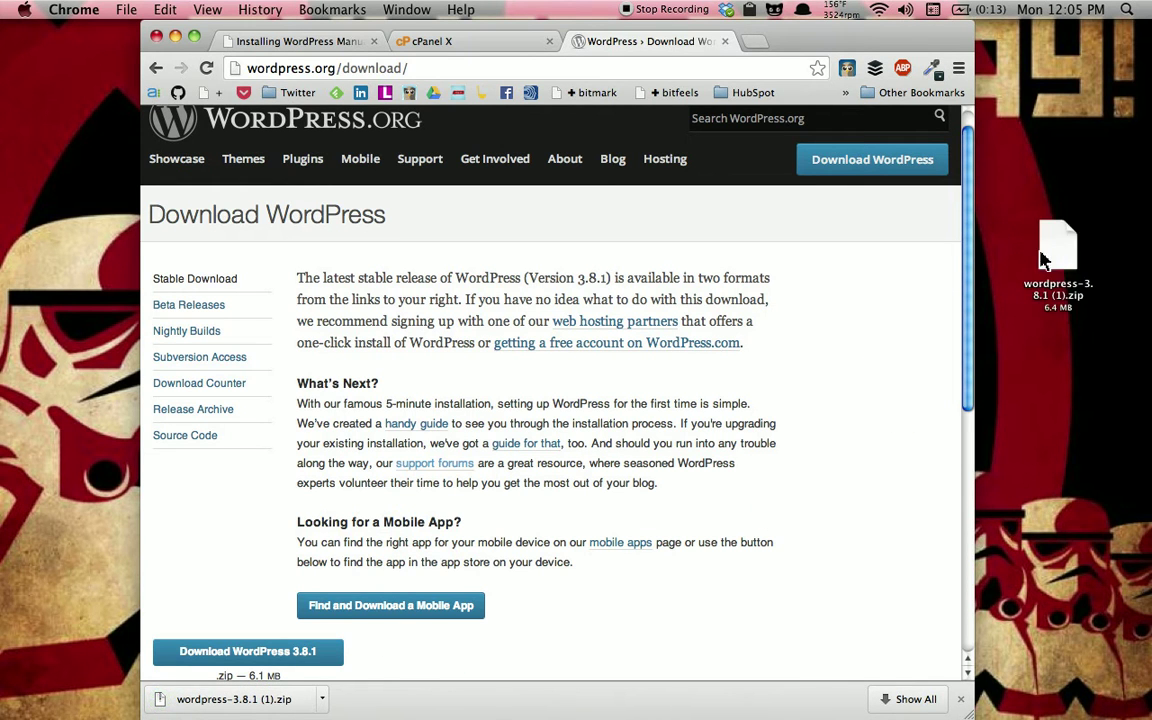
drag(905, 35, 791, 33)
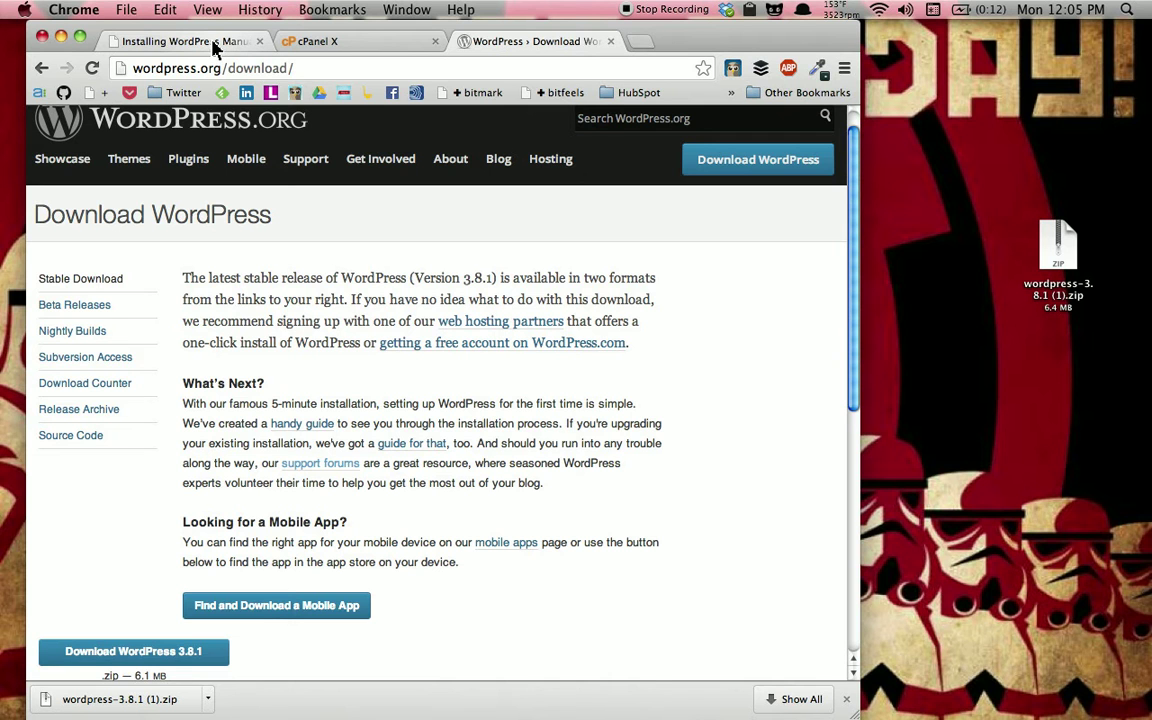
Set the zip's icon to the WordPress logo copied from the Installing WordPress Manually page
click(212, 47)
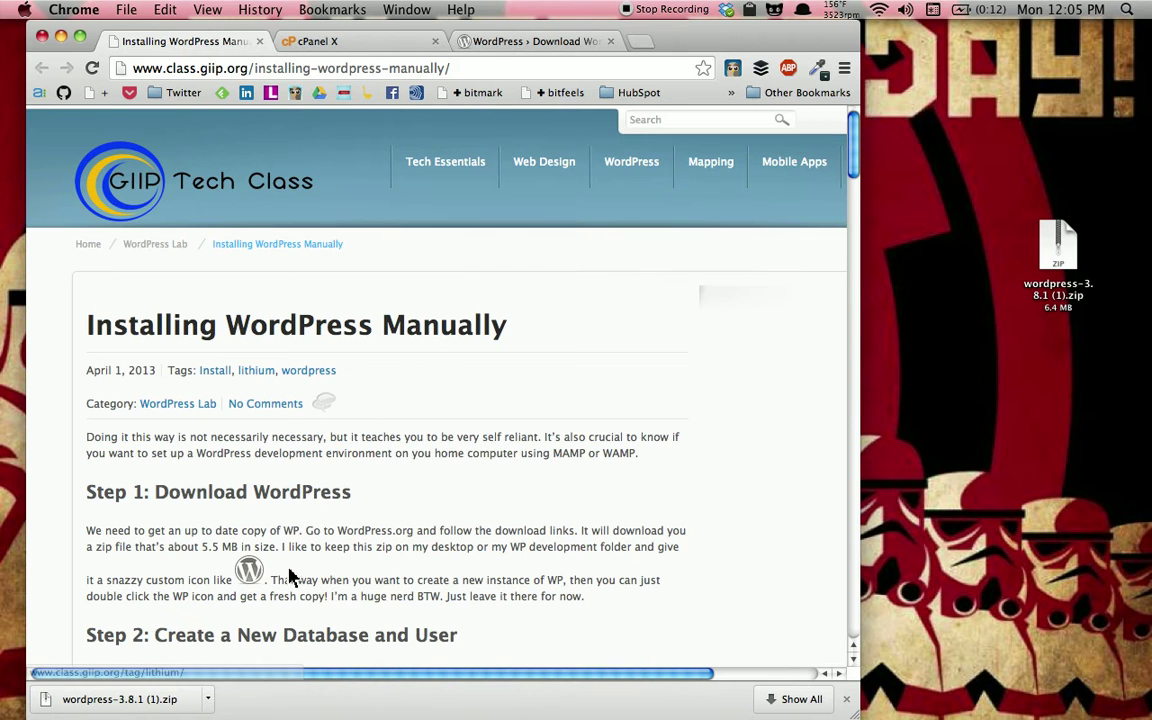
right_click(254, 571)
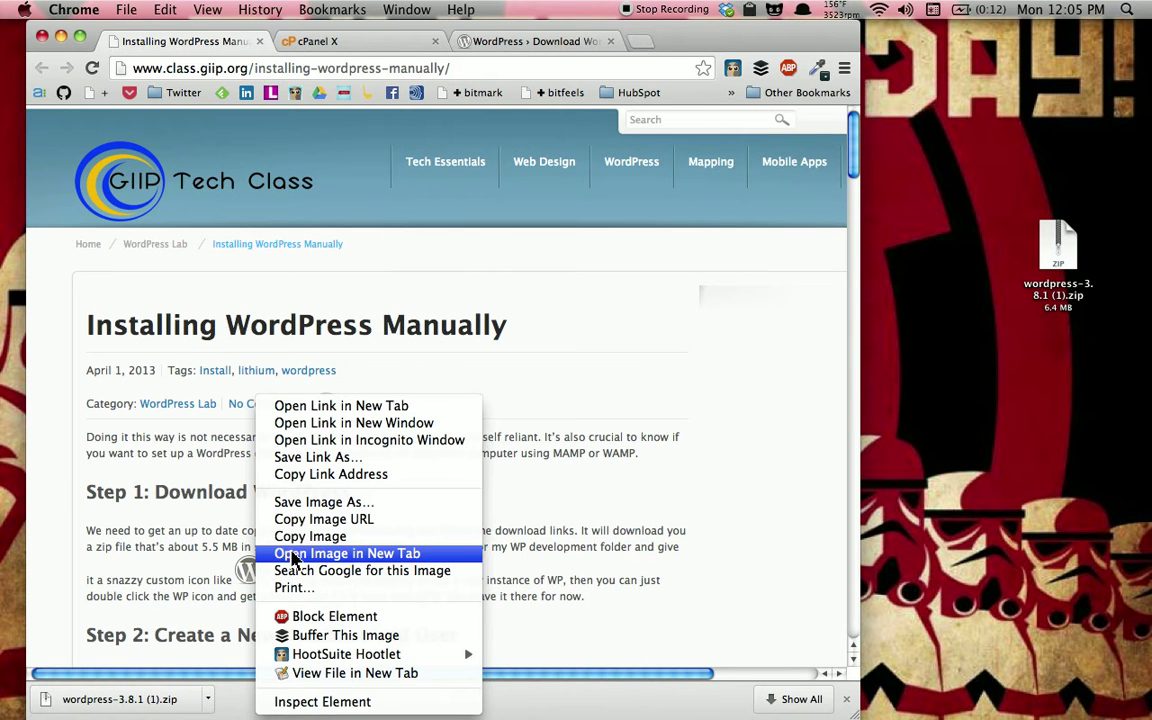
click(410, 538)
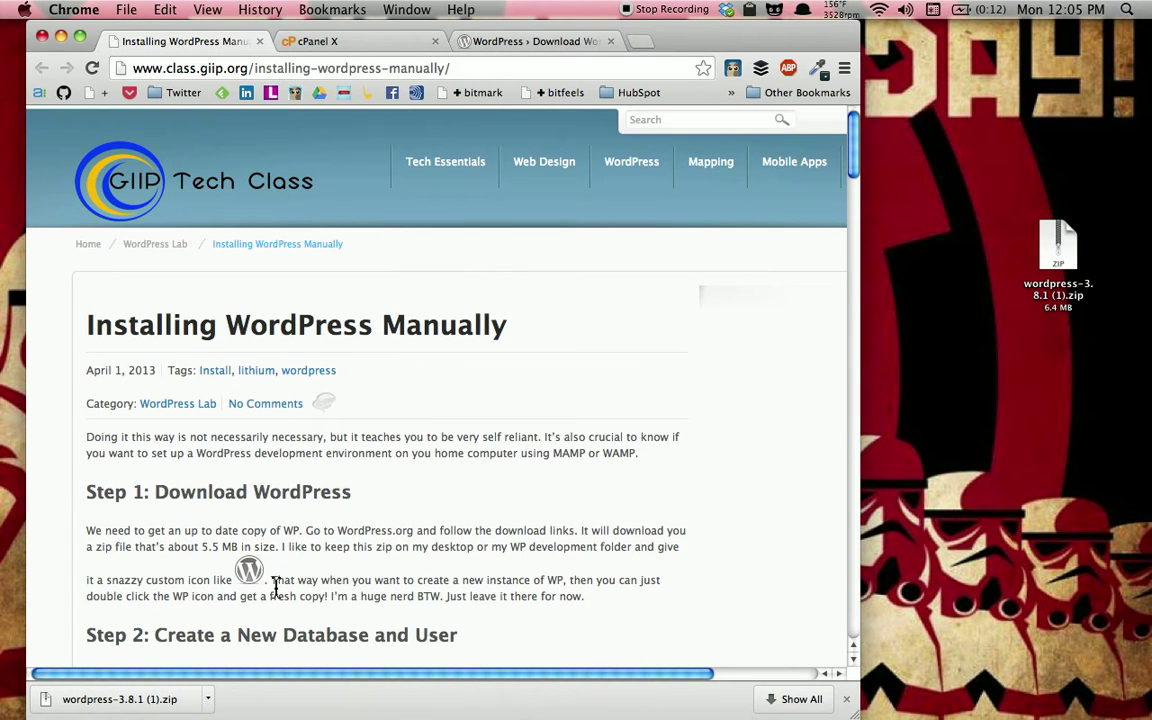
click(1052, 256)
key(super+i)
click(33, 74)
key(super+v)
click(22, 39)
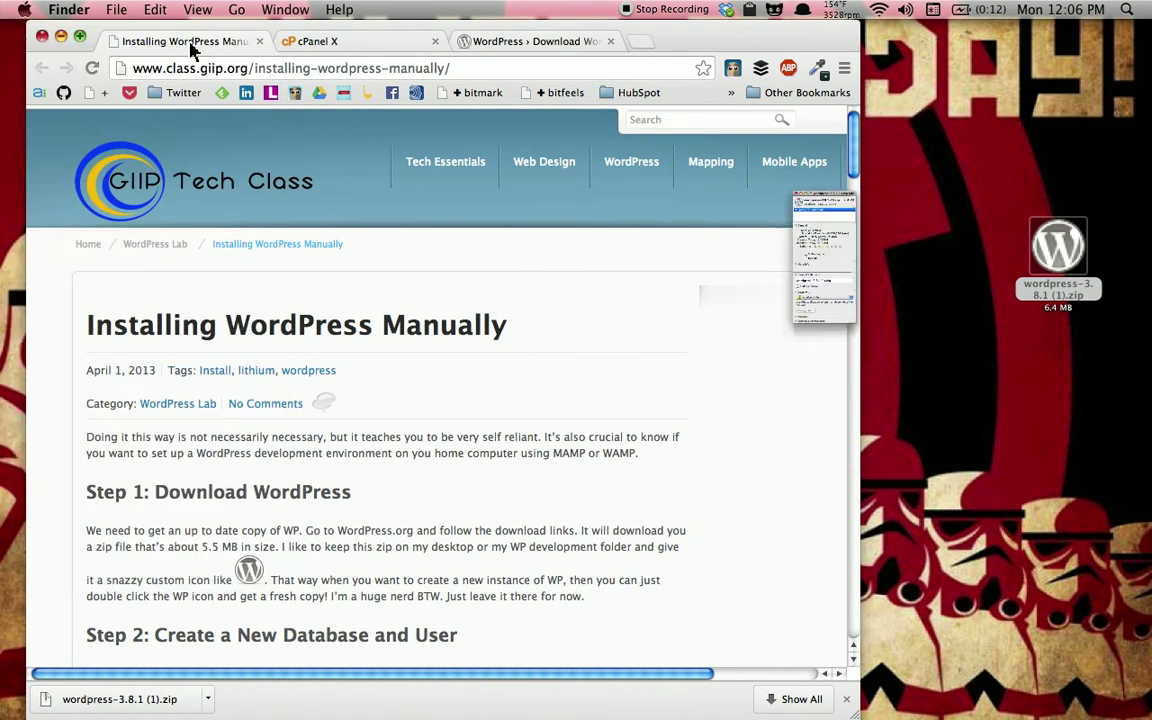
Extract the zip into a wordpress folder and move it higher on the desktop
double_click(1088, 300)
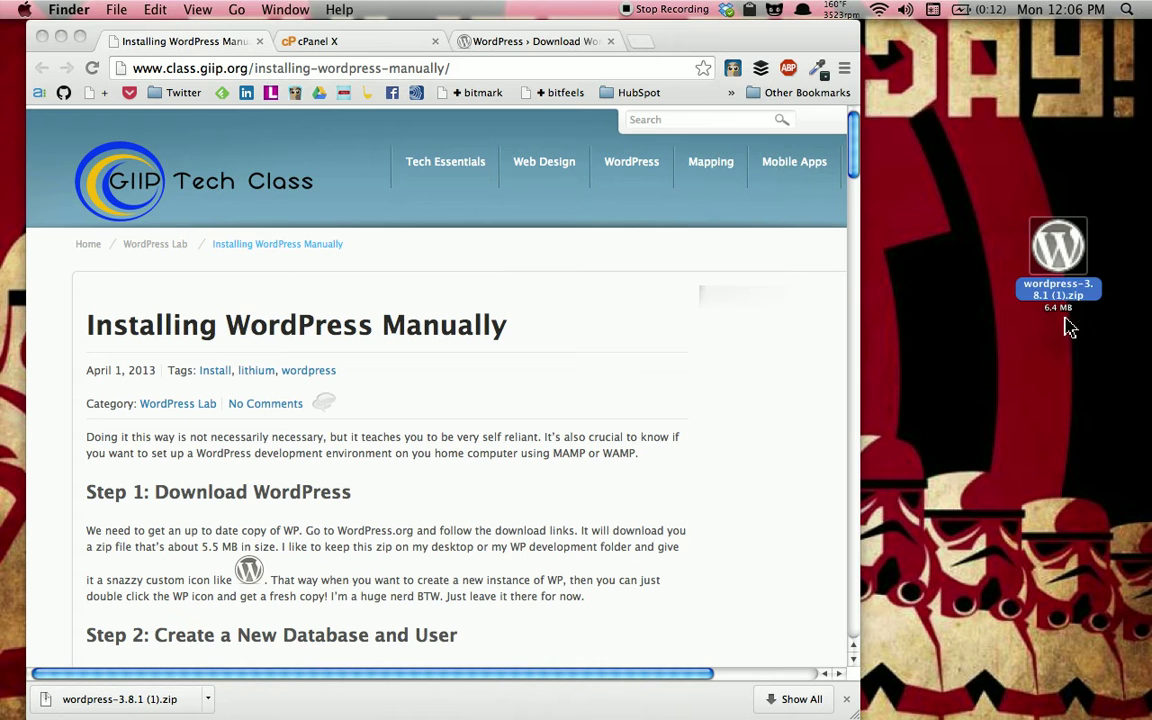
drag(1058, 250, 1065, 112)
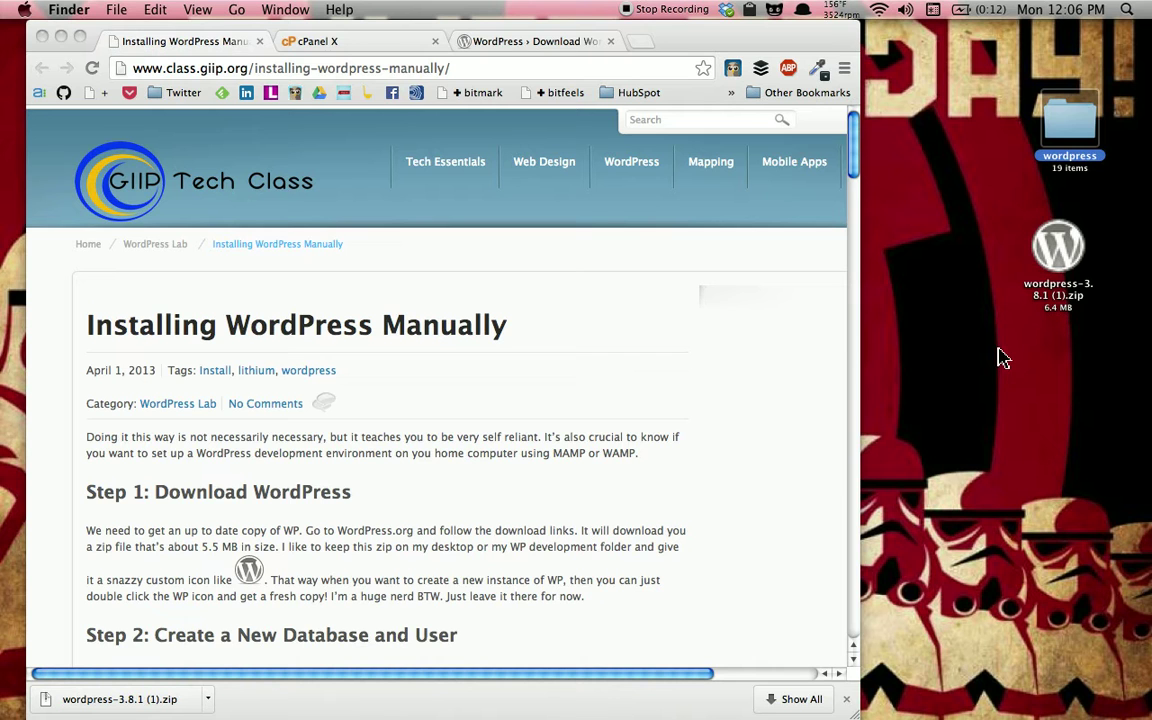
mouse_move(1138, 349)
Open Cyberduck, connect via the I Can FAFSA bookmark, and browse into /public_html
click(1143, 344)
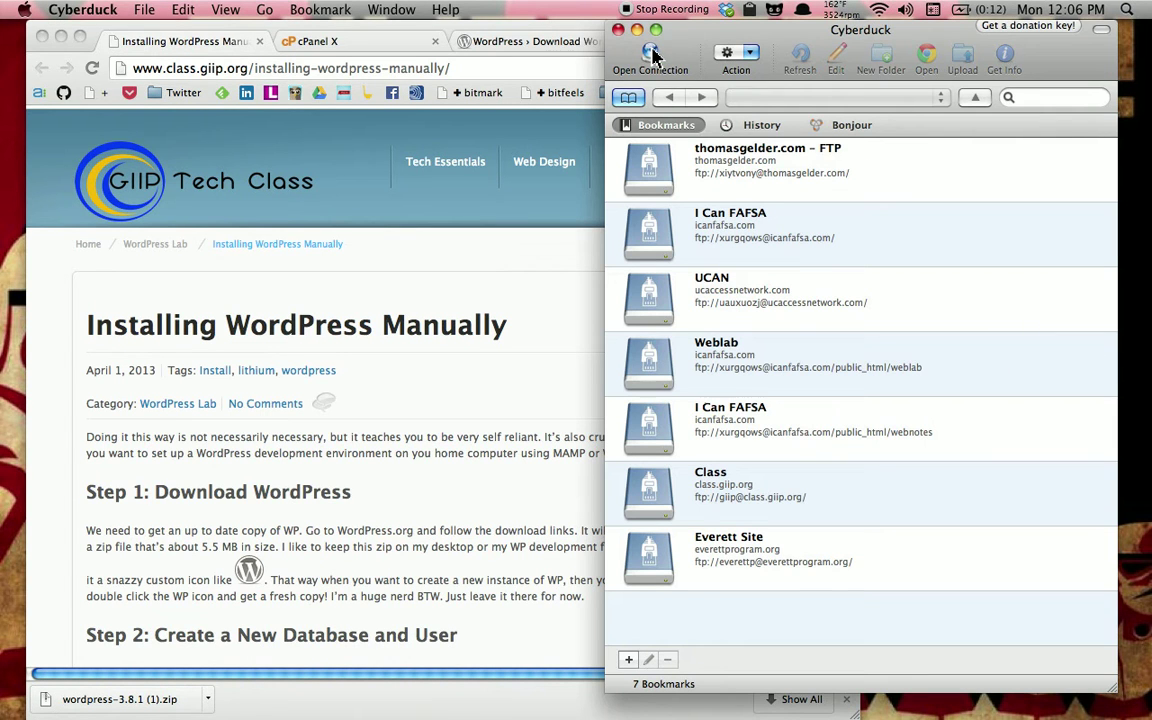
double_click(735, 222)
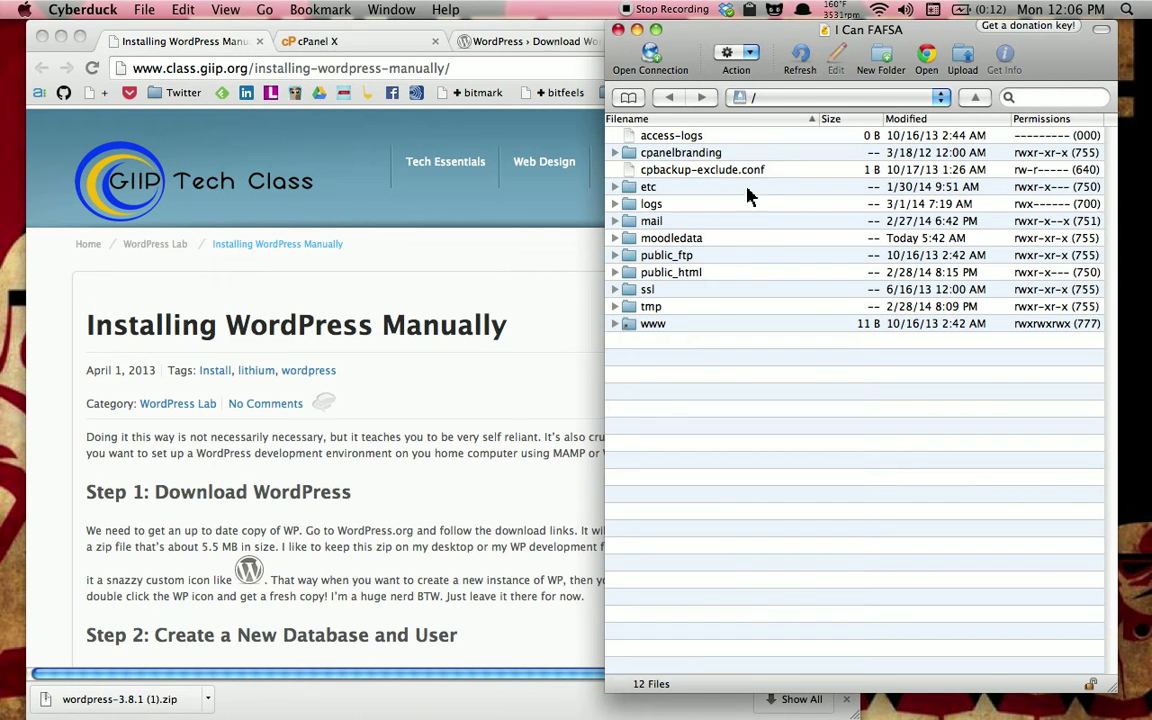
click(636, 274)
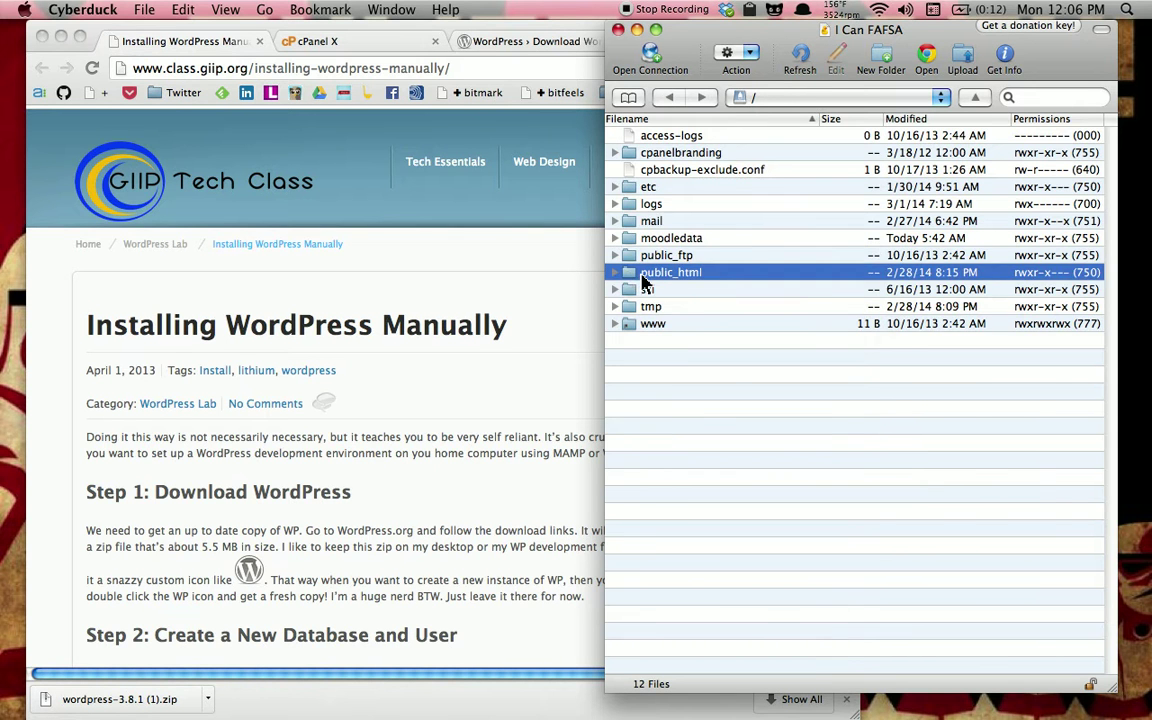
double_click(638, 276)
drag(760, 32, 640, 32)
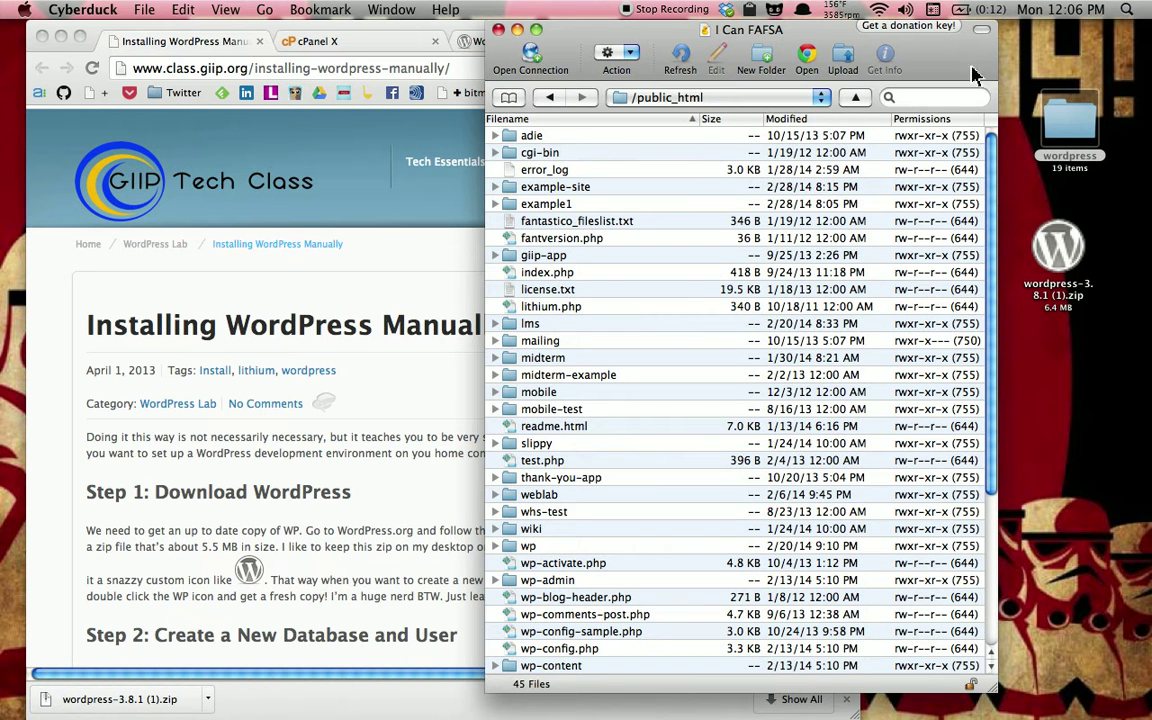
Rename the desktop wordpress folder to testy
click(1061, 124)
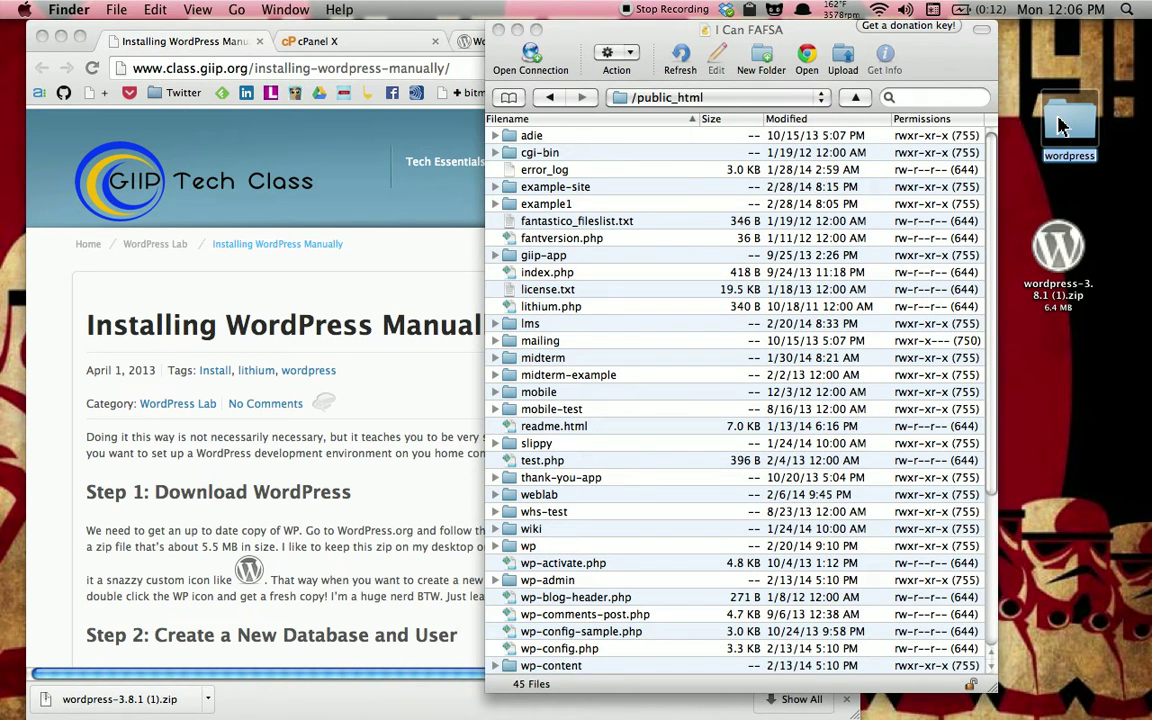
key(Return)
text(testy)
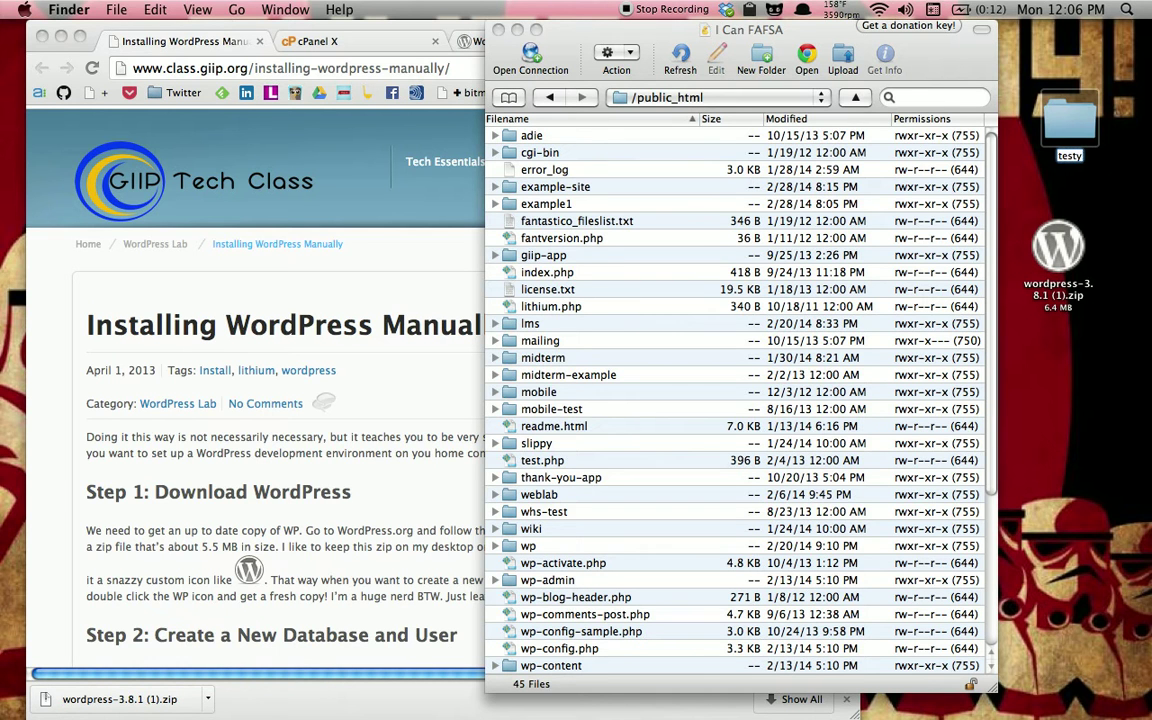
key(Return)
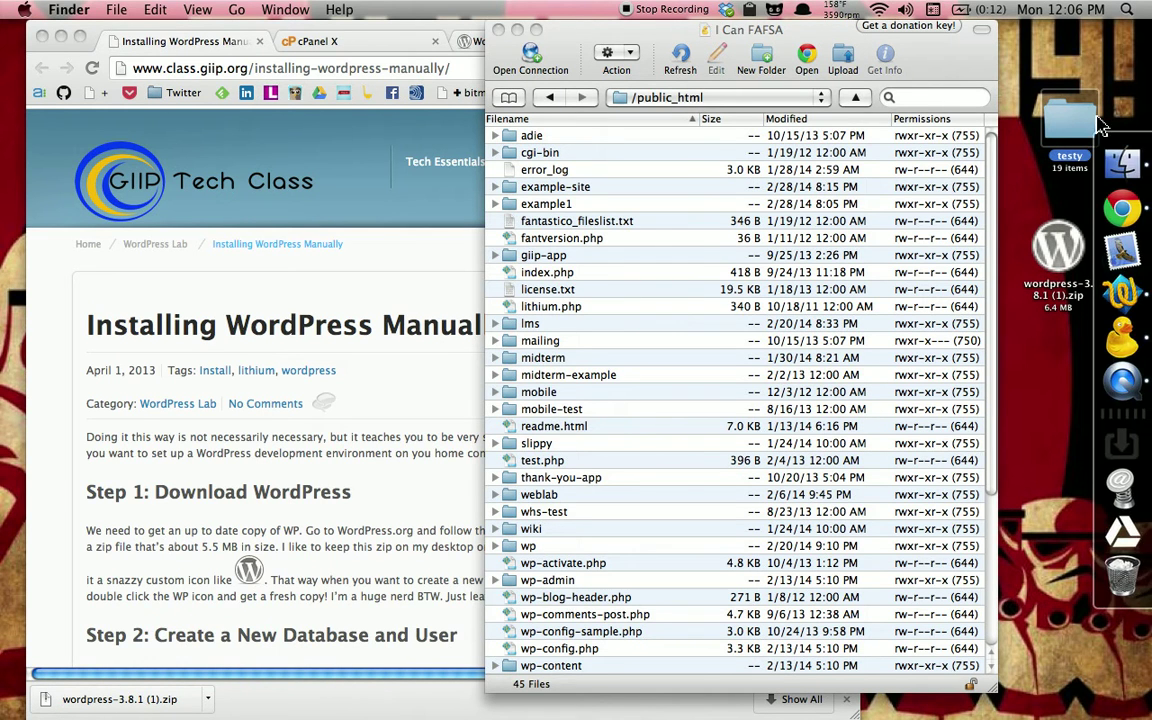
Upload the testy folder into Cyberduck's /public_html listing, keeping the listing in front
drag(1078, 119, 614, 234)
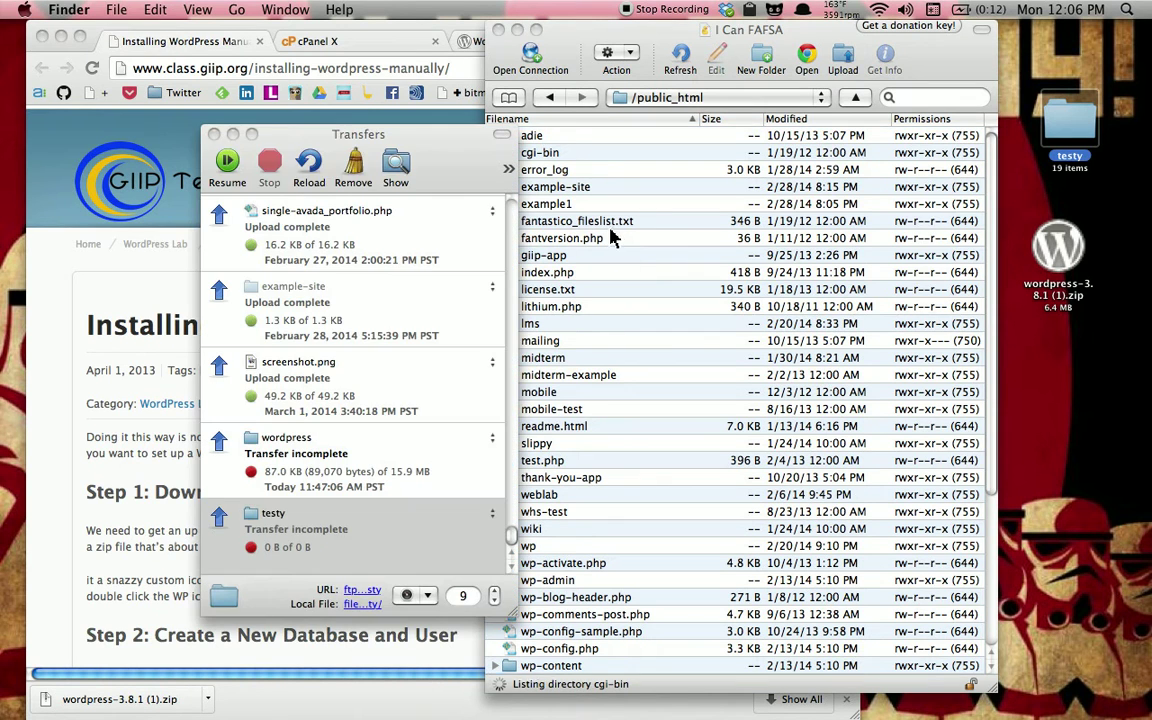
drag(320, 115, 949, 236)
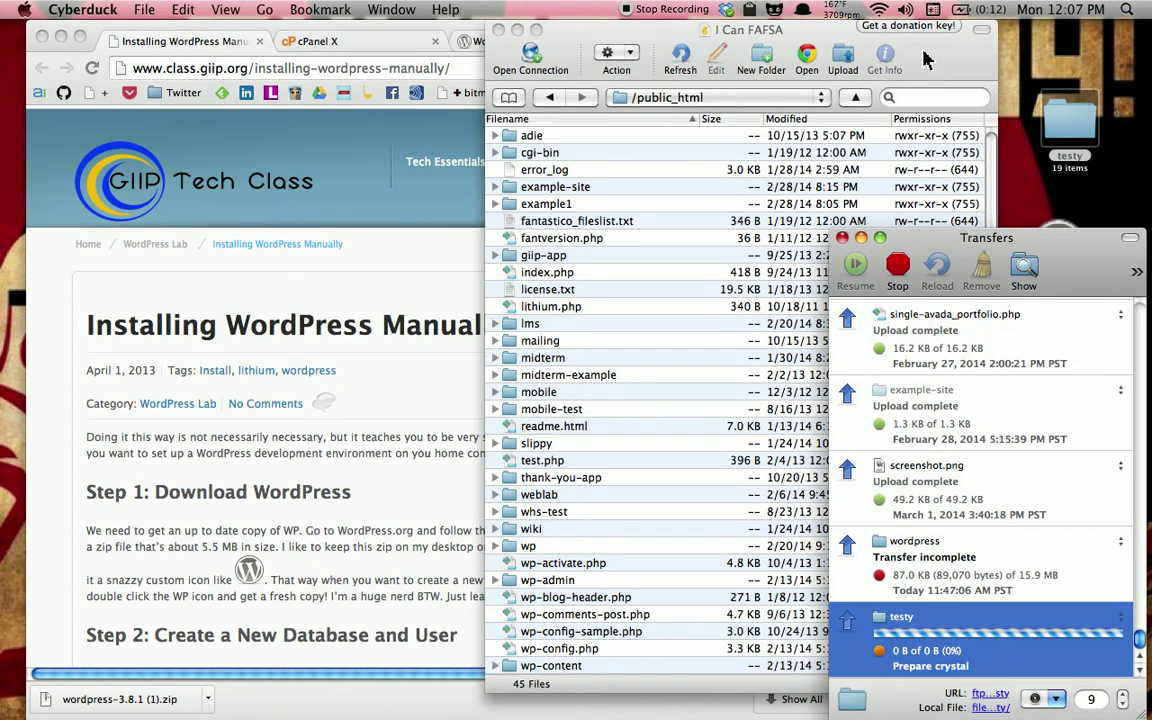
drag(928, 49, 1034, 45)
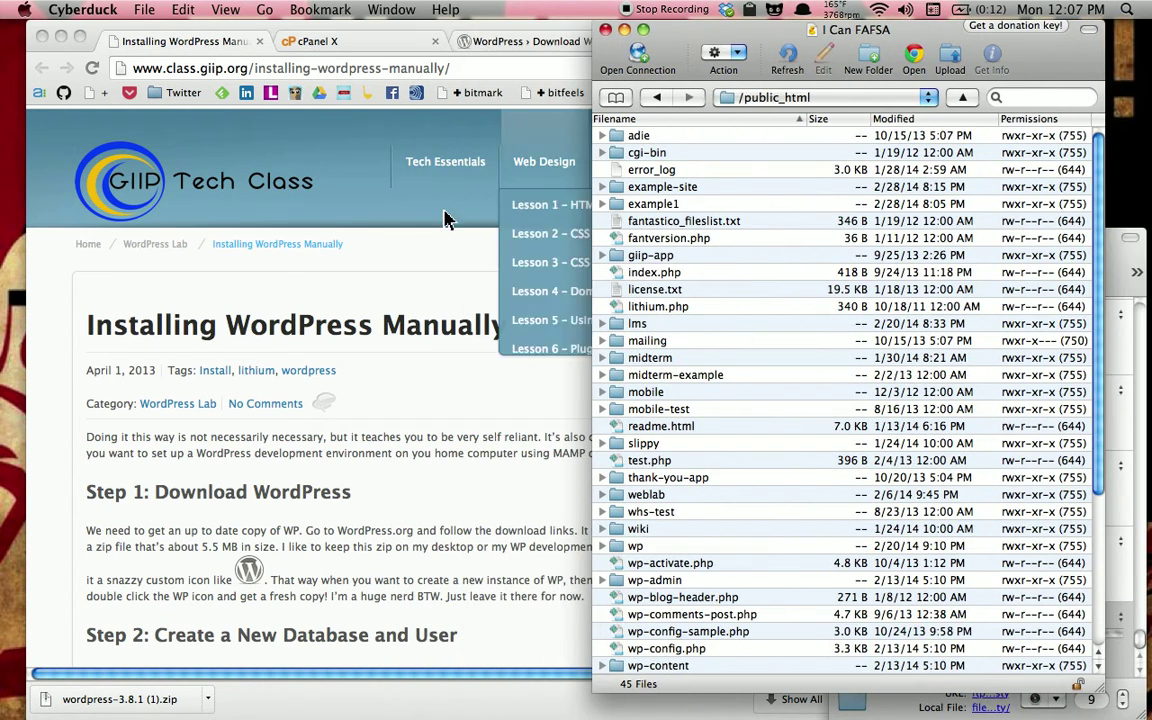
Switch Chrome to the cPanel X tab, close the downloads shelf, and scroll to Databases
click(430, 270)
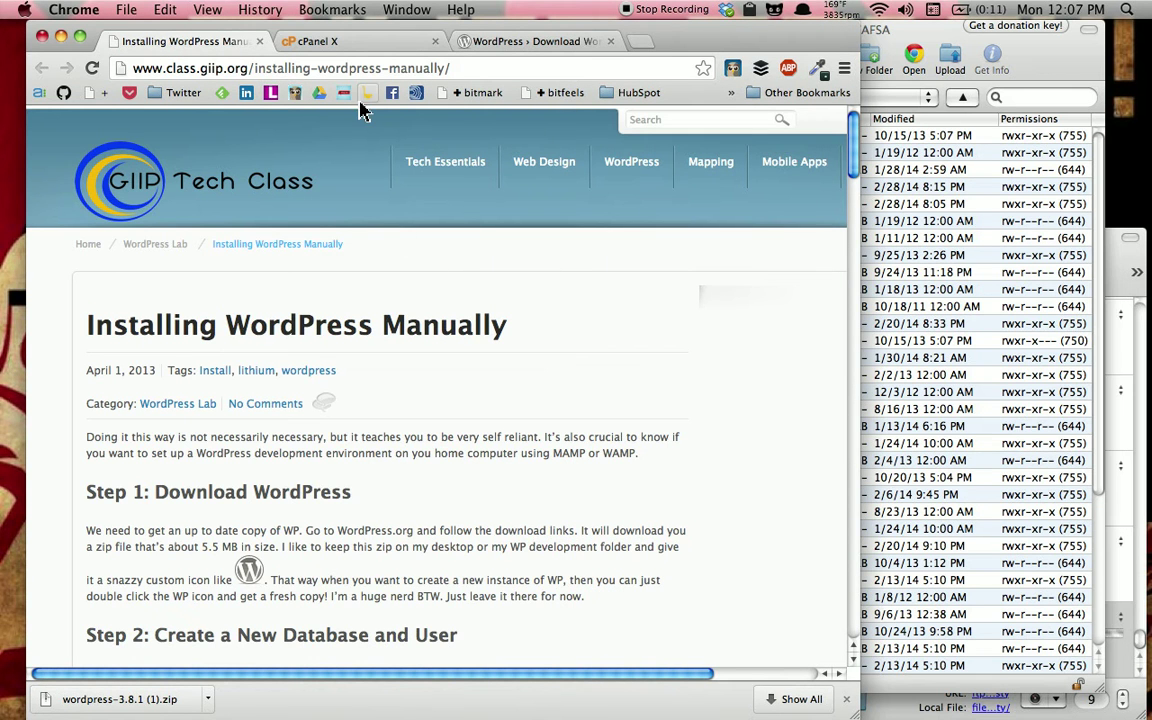
click(358, 42)
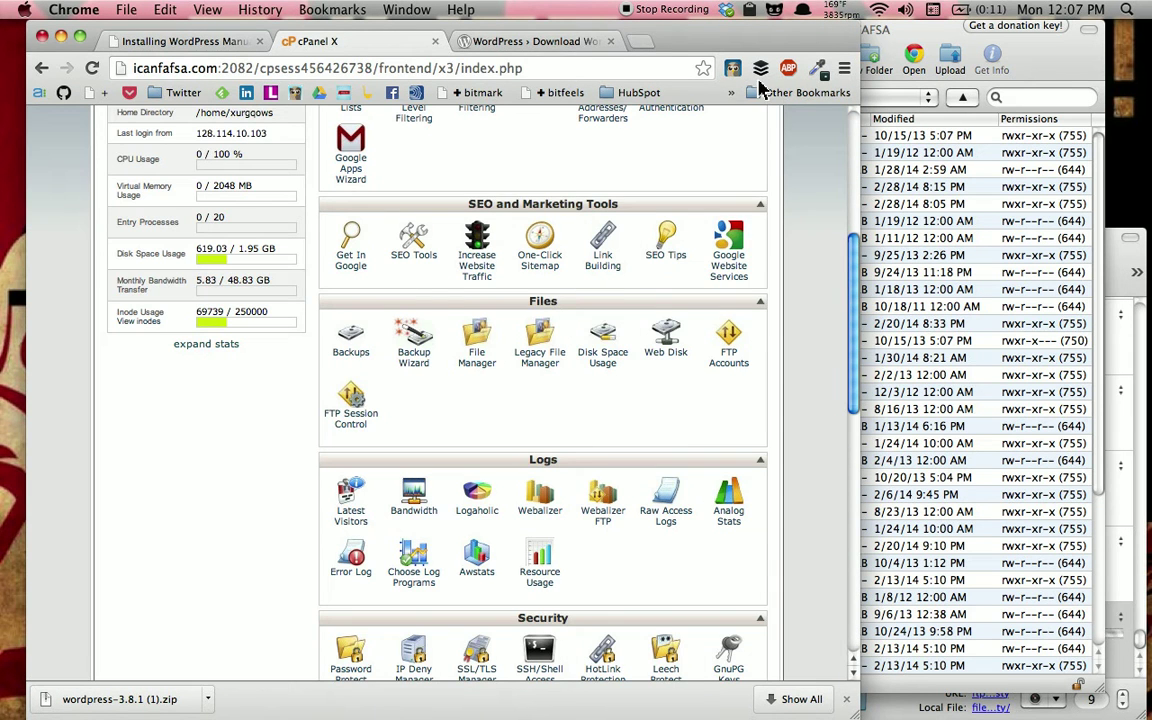
drag(765, 45, 745, 45)
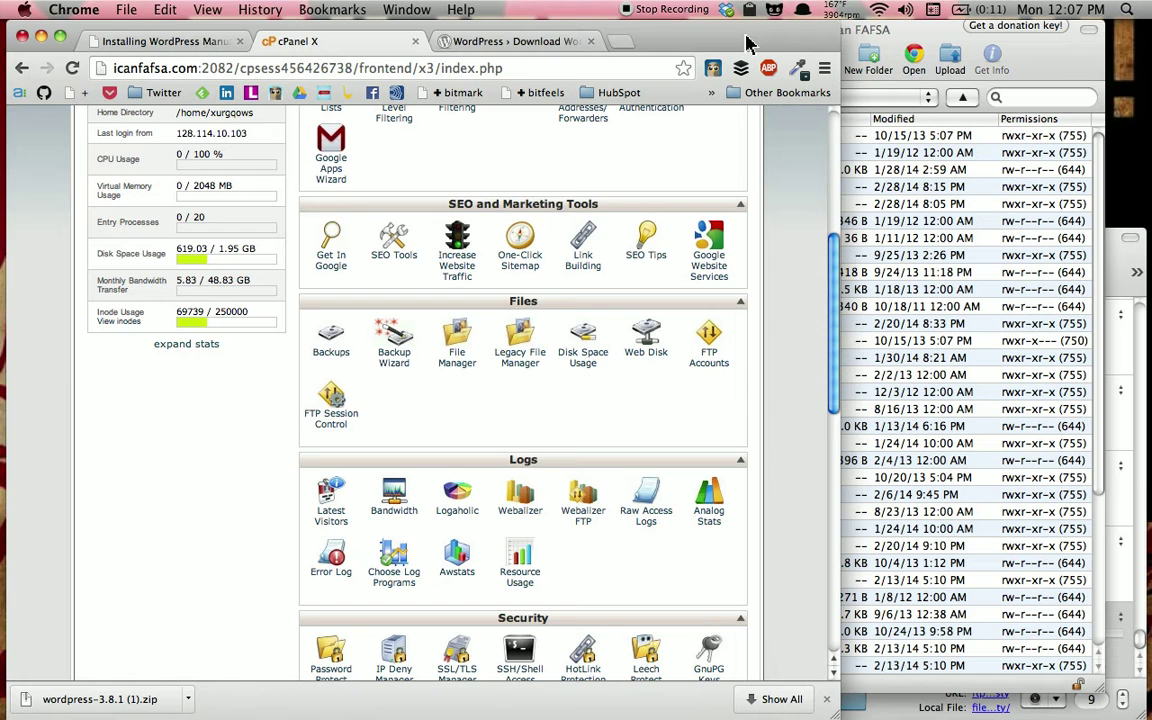
click(826, 699)
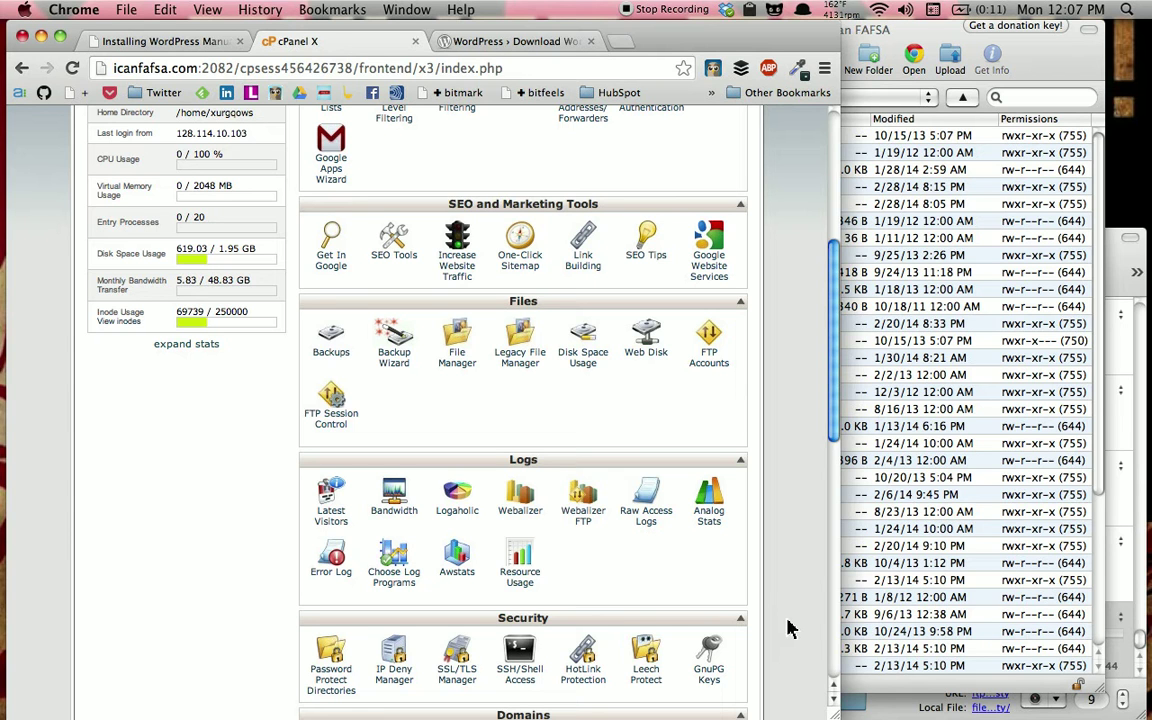
scroll(797, 437, down, 5)
scroll(797, 437, down, 3)
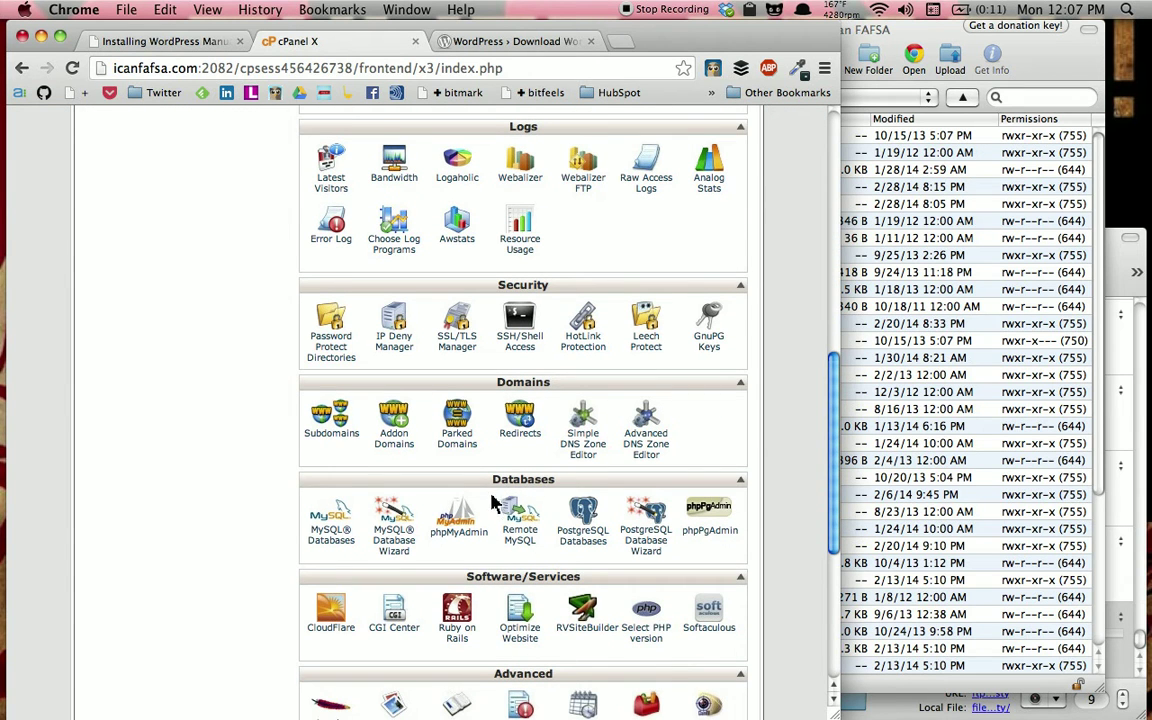
In the MySQL Database Wizard, name the new database testy and proceed to the next step
click(390, 530)
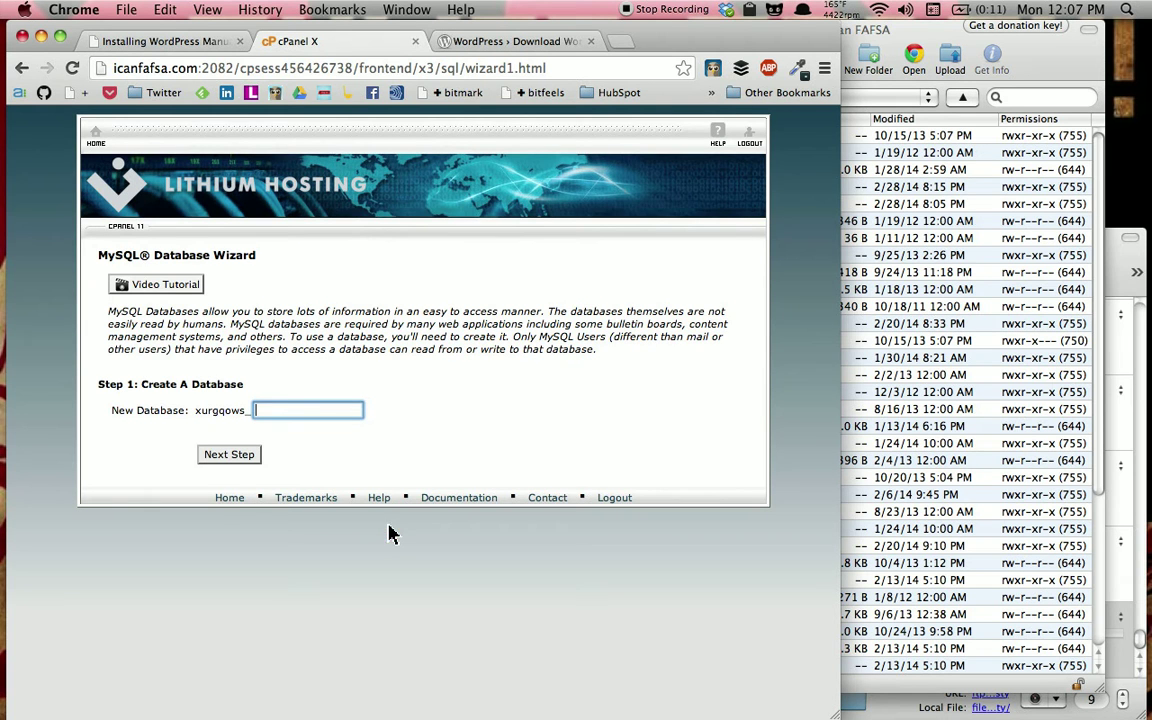
click(300, 397)
click(323, 412)
text(_)
key(BackSpace)
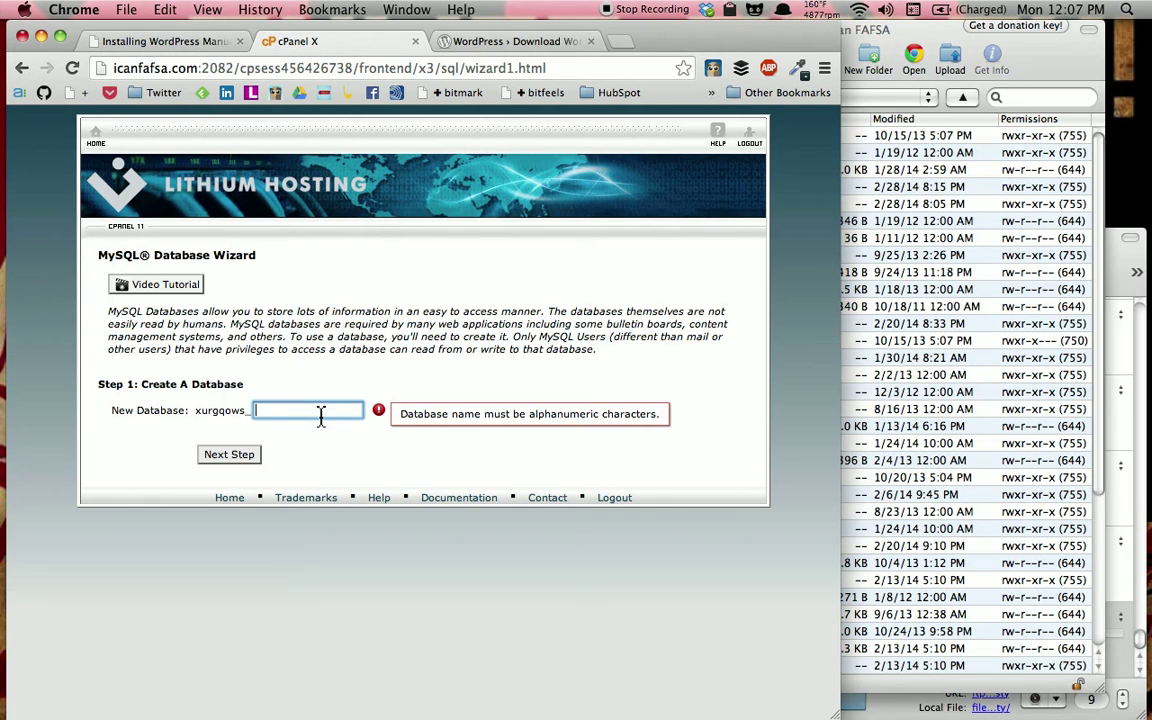
text(testy)
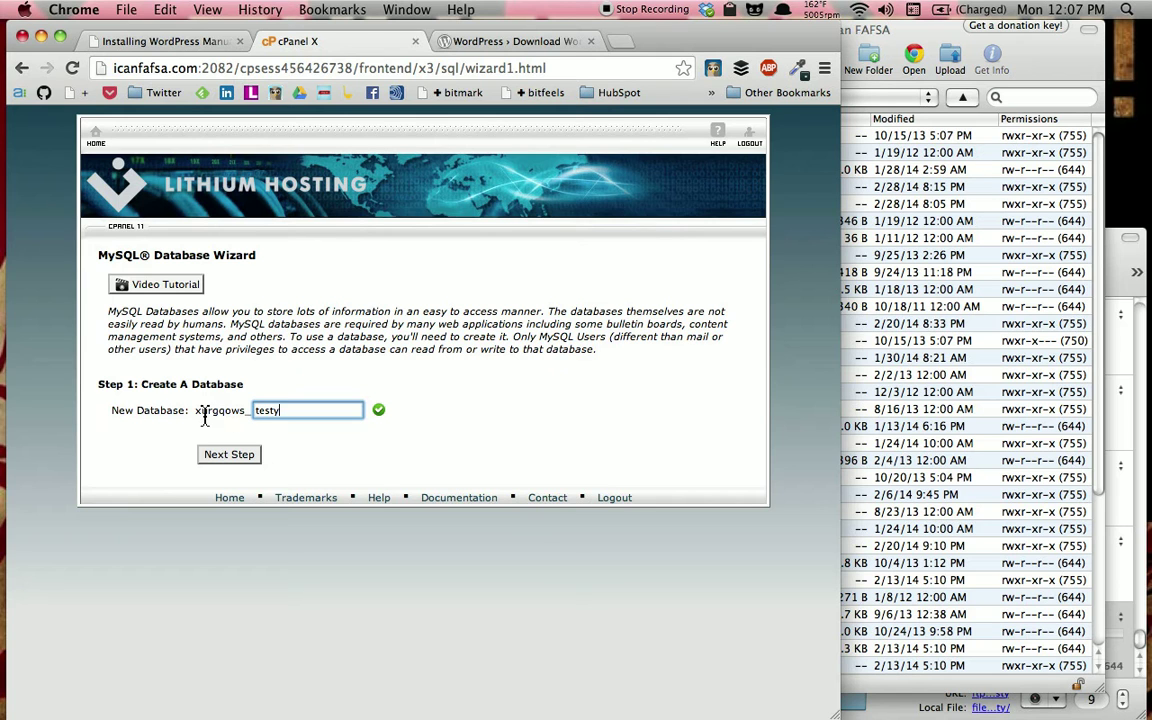
drag(197, 415, 458, 455)
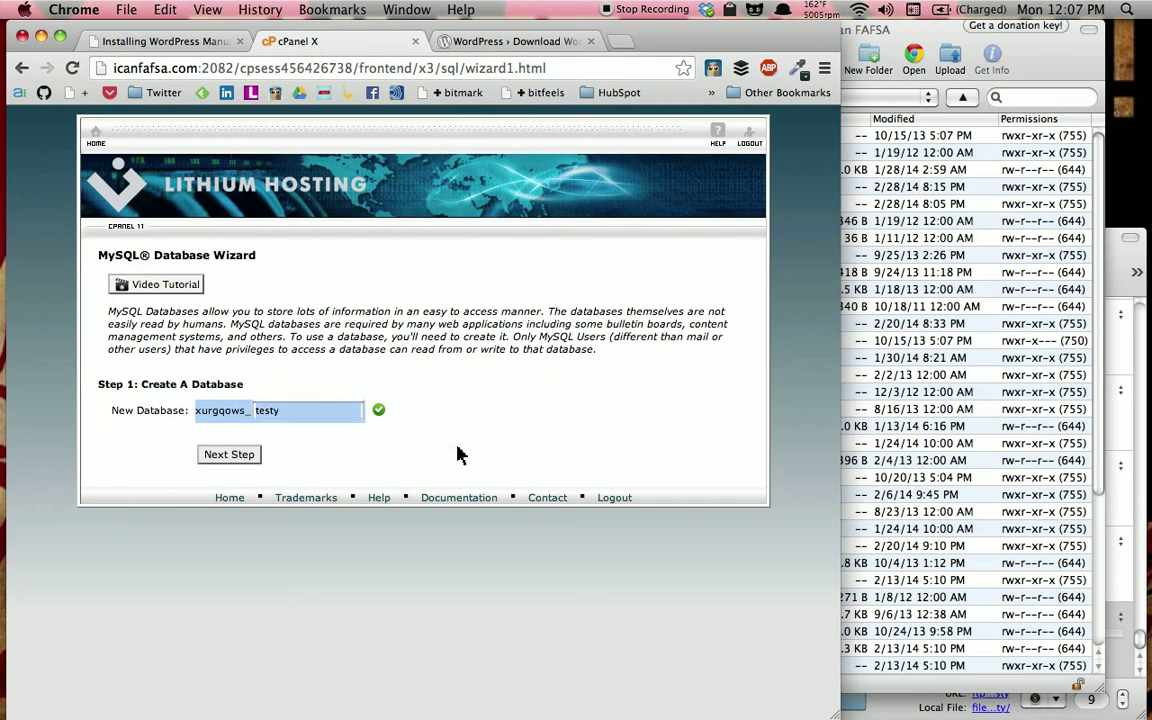
click(247, 428)
double_click(212, 410)
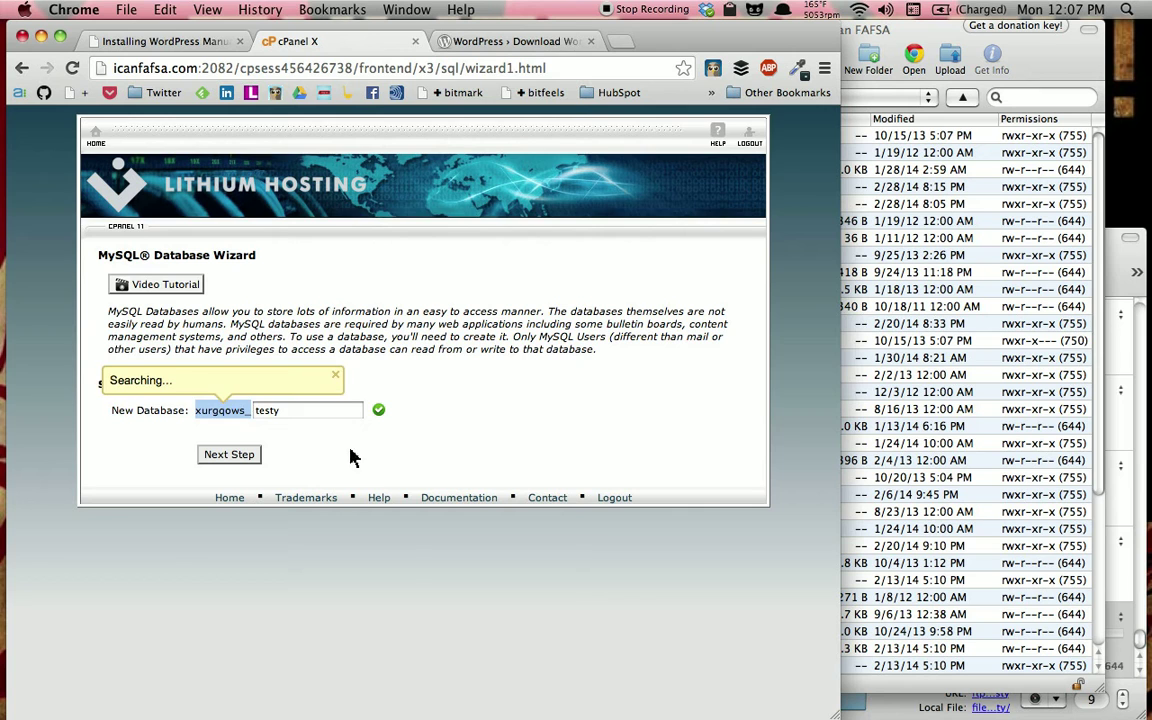
click(335, 455)
click(276, 410)
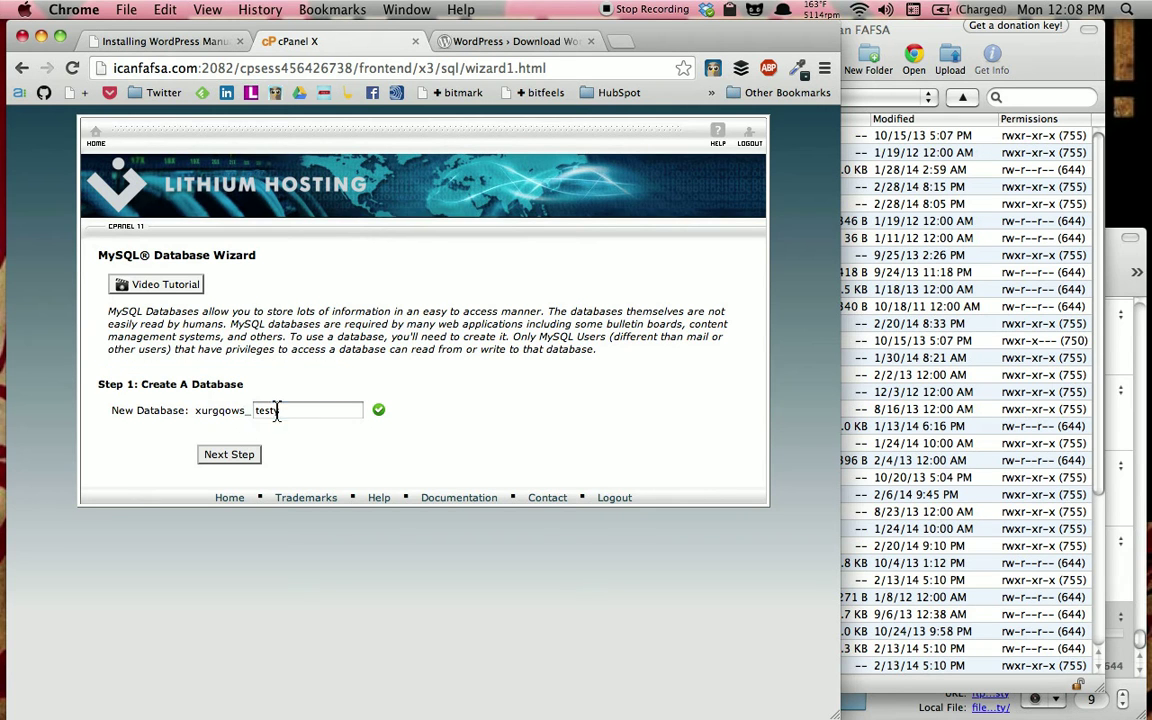
click(250, 458)
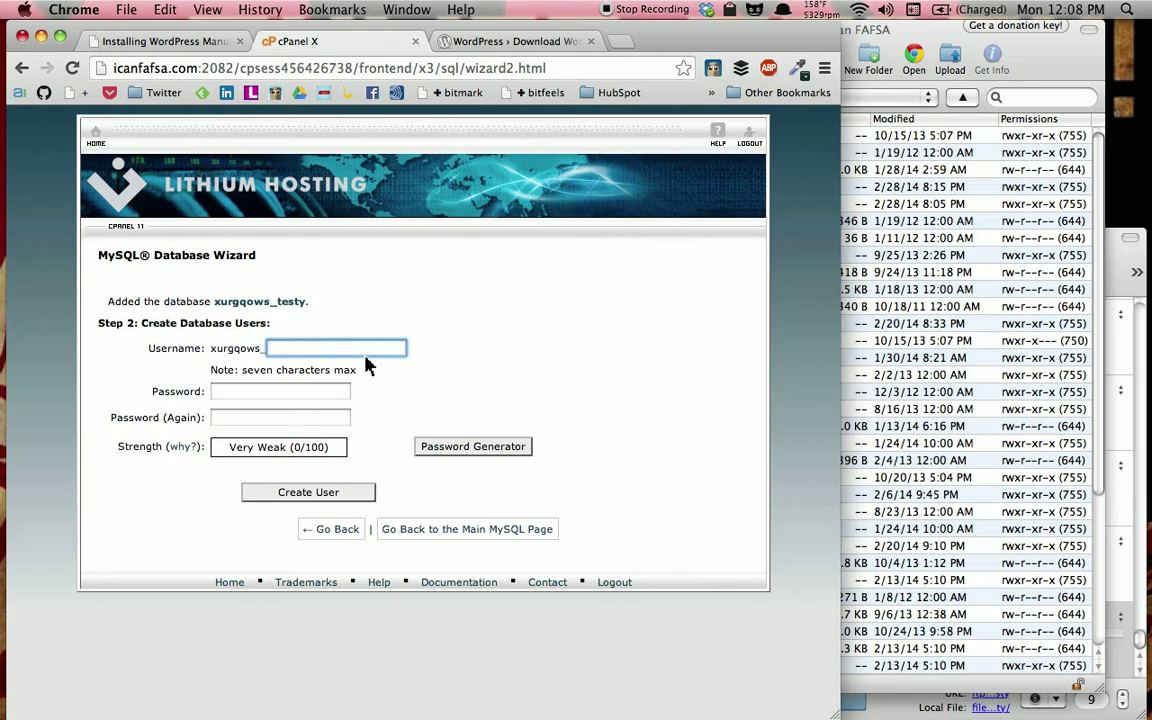
Create database user testy with a very strong password entered and confirmed
text(testy)
key(Tab)
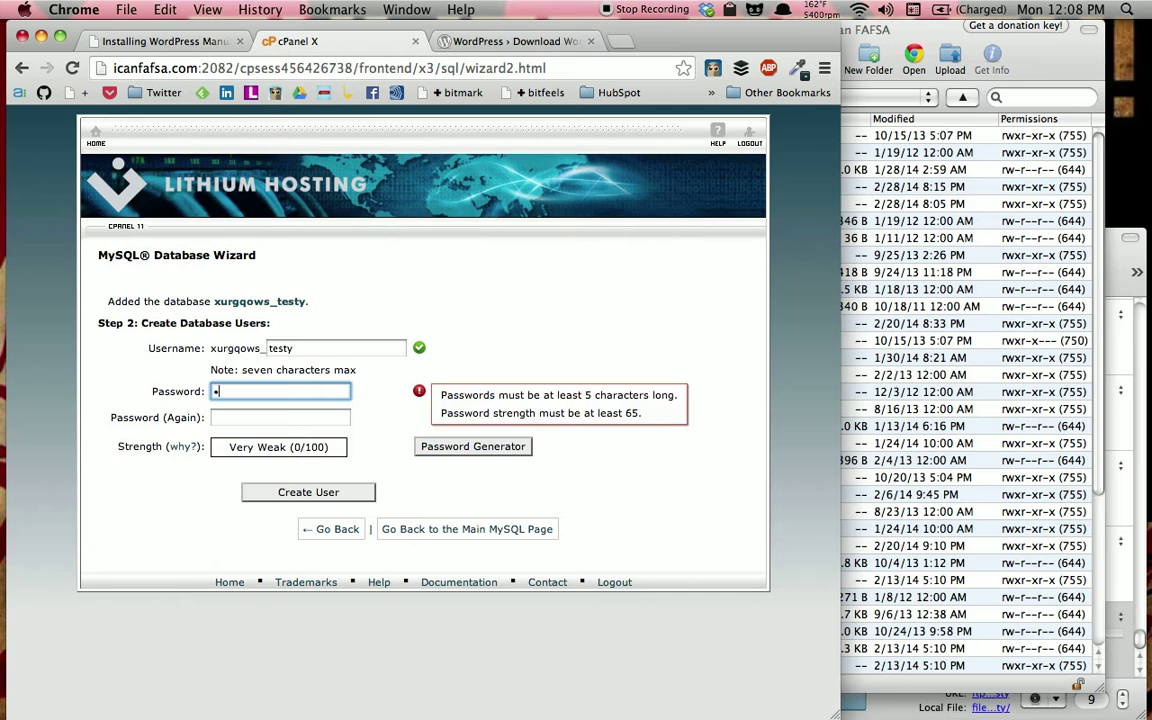
text(••••••••••••••••)
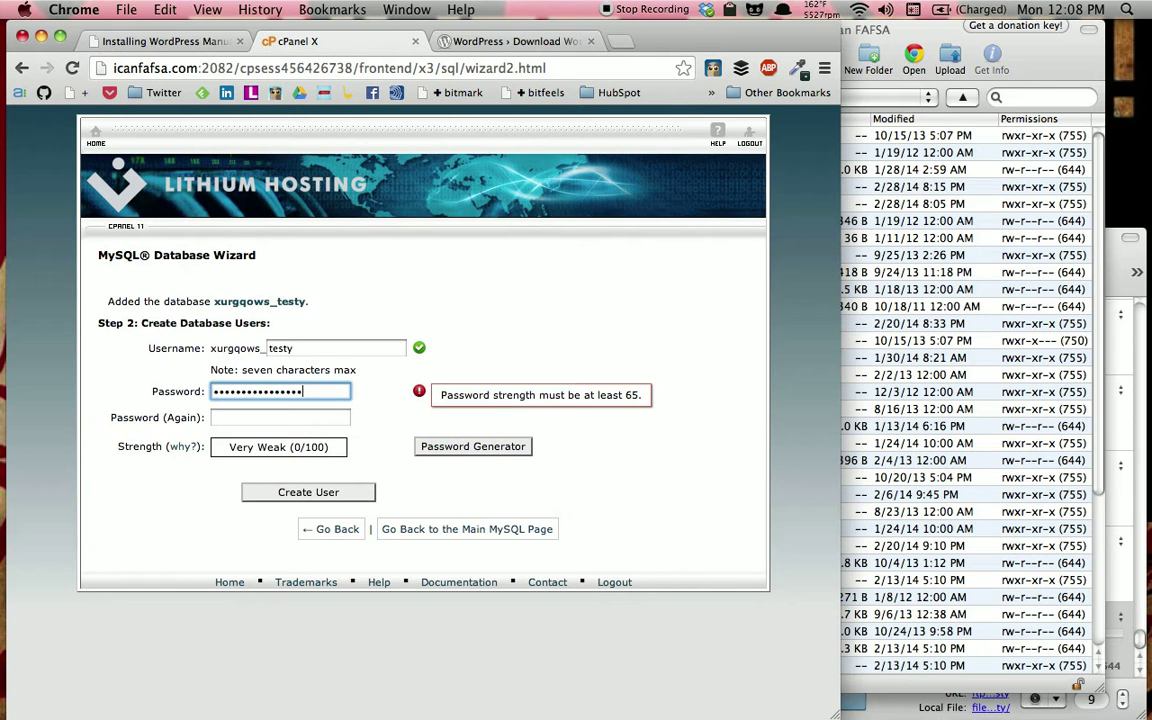
key(Tab)
text(•••••••)
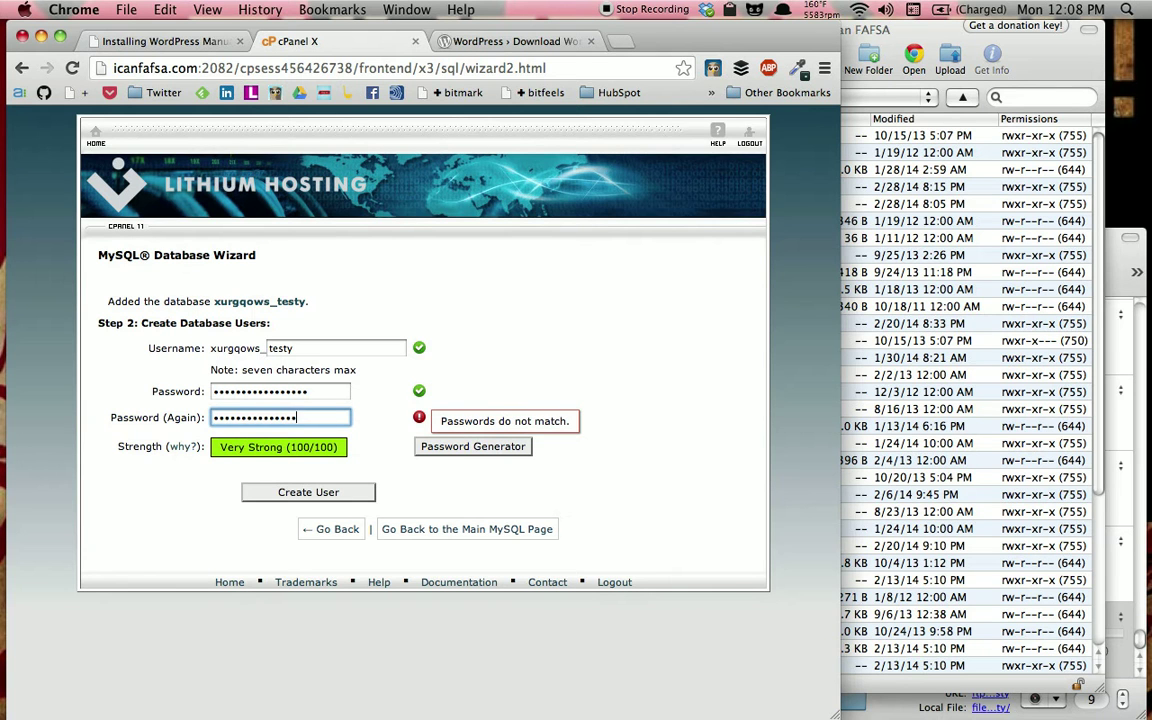
text(1)
click(327, 497)
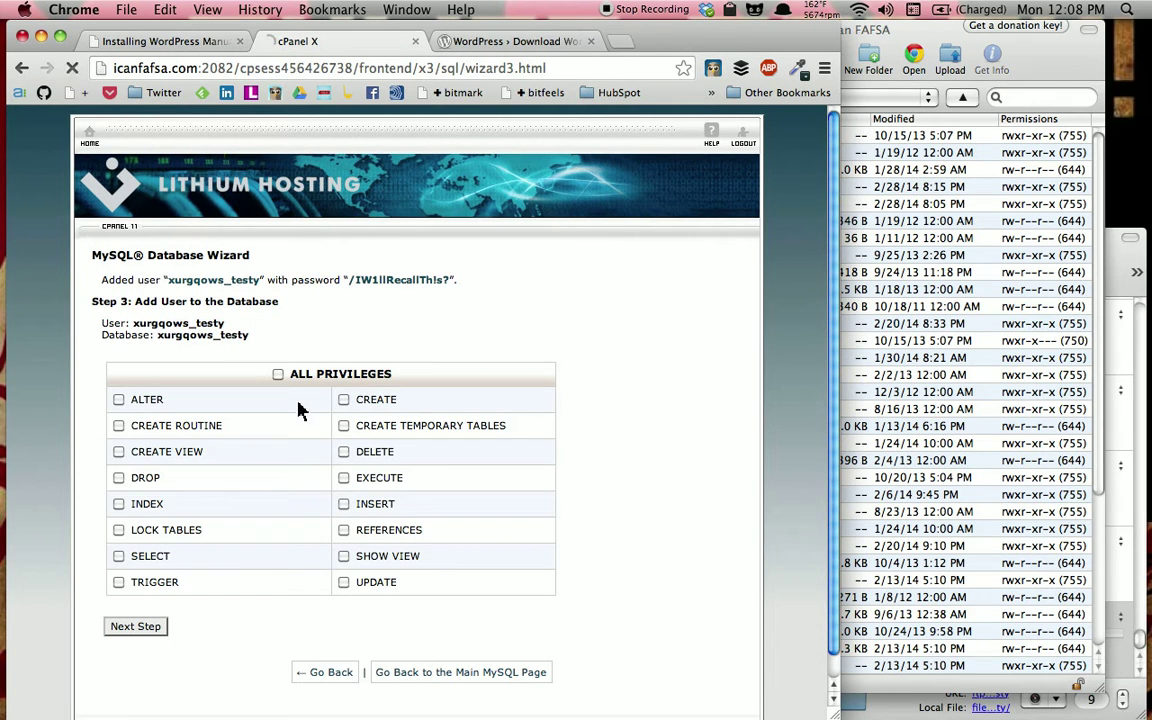
Grant testy ALL PRIVILEGES on the testy database, return home, and check Cyberduck's upload progress
click(278, 375)
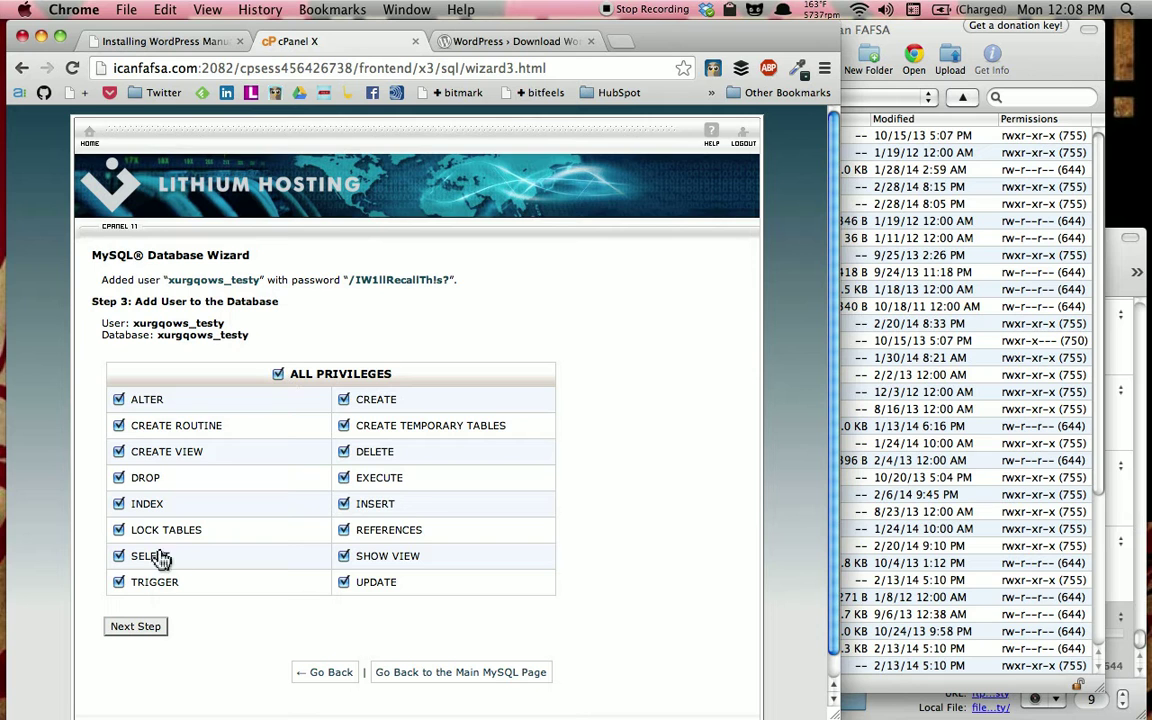
click(126, 633)
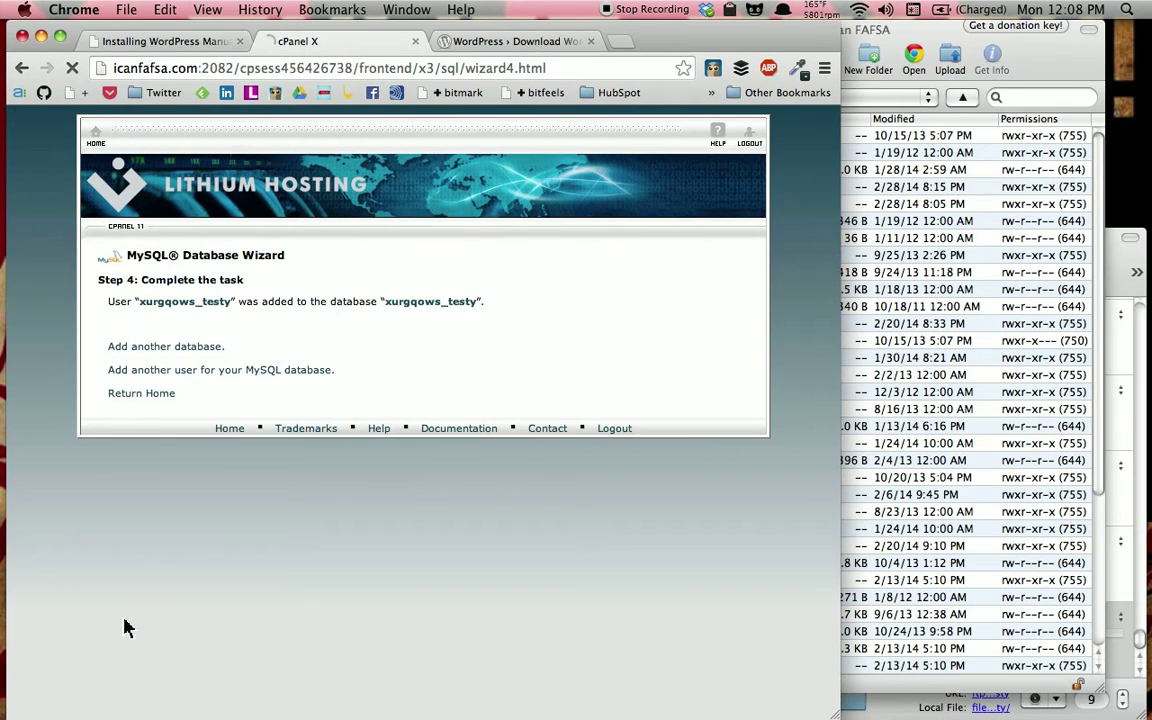
click(143, 394)
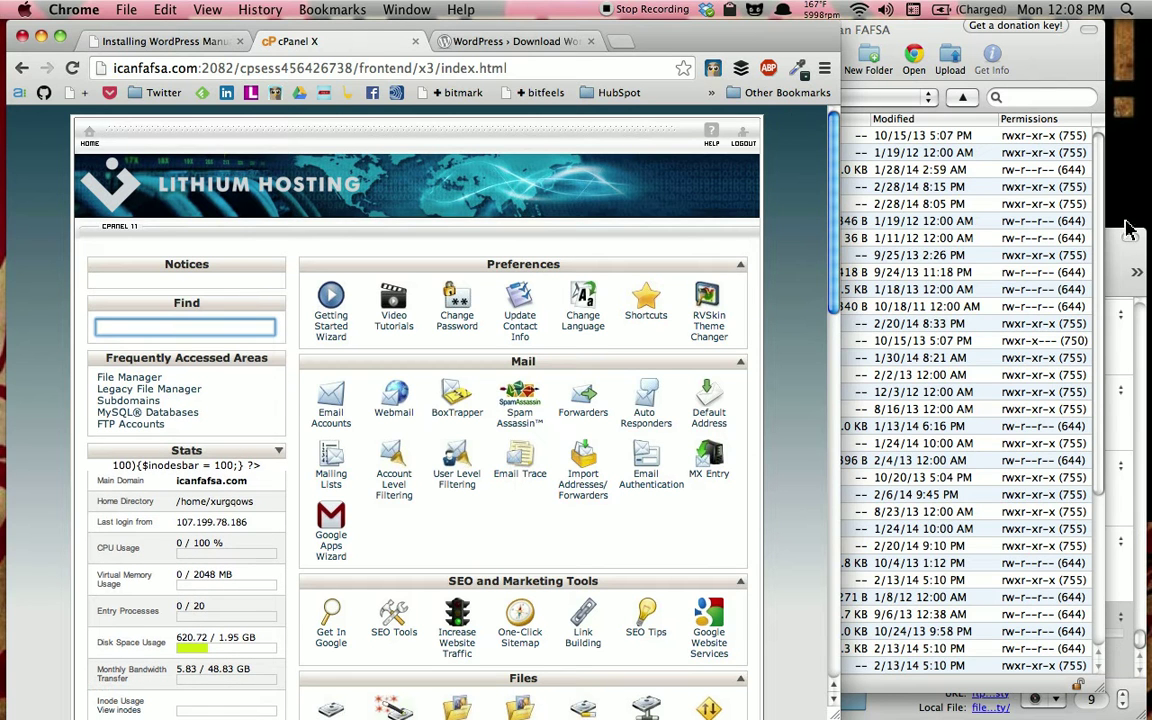
click(1117, 262)
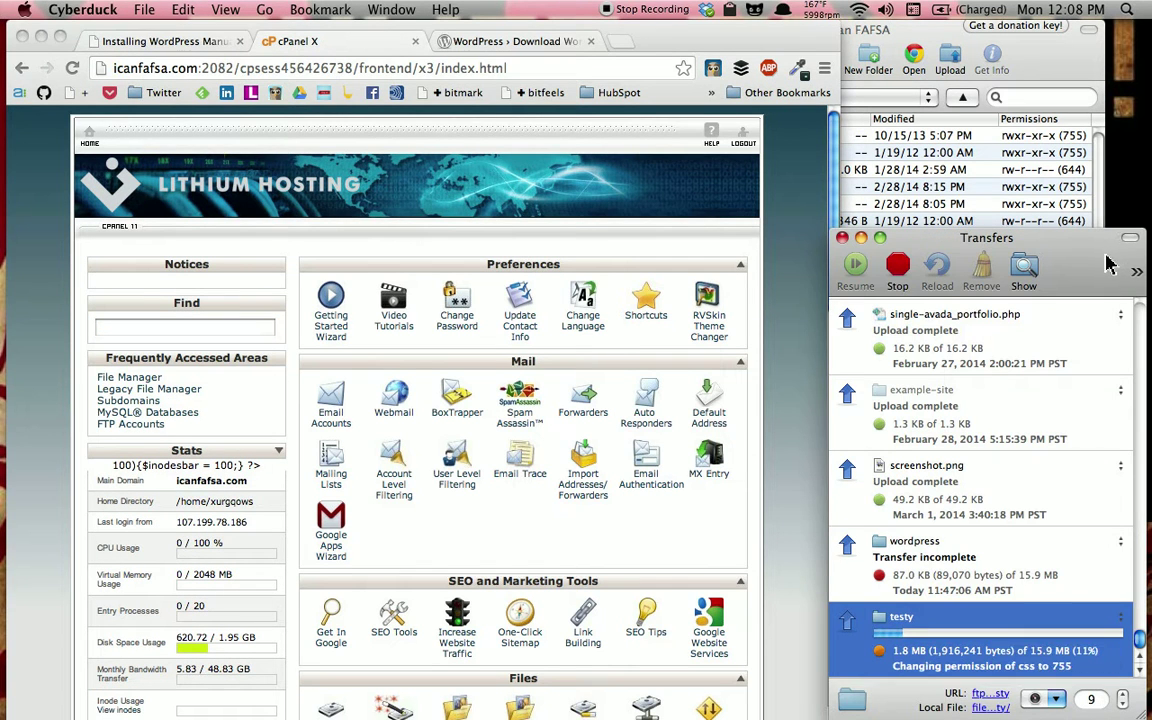